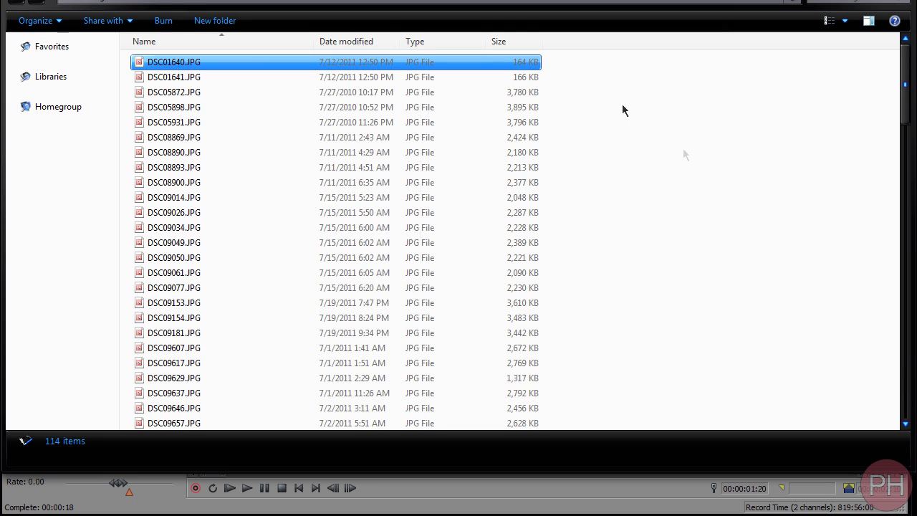
Step: Drag-select all 114 JPG photos in the Windows Explorer folder
drag(755, 81, 323, 430)
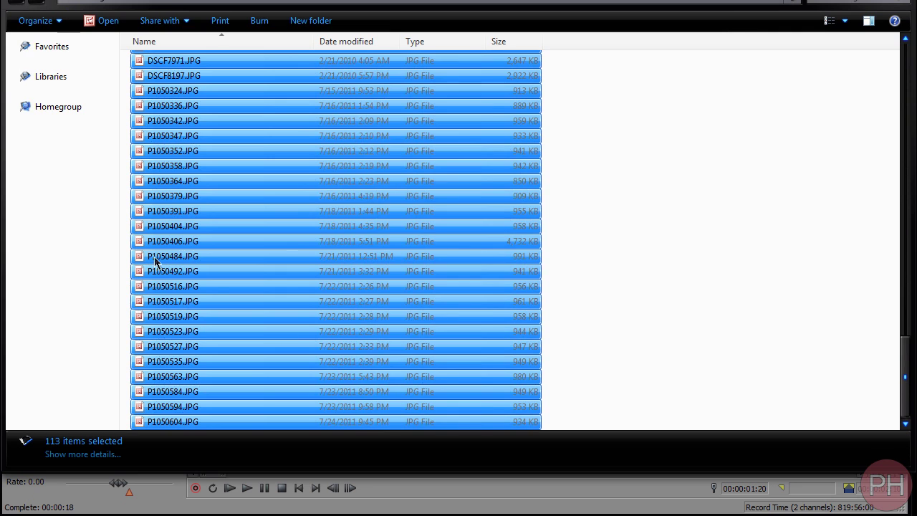
Step: Clear the photo selection in Explorer and drag-select the files again
click(657, 390)
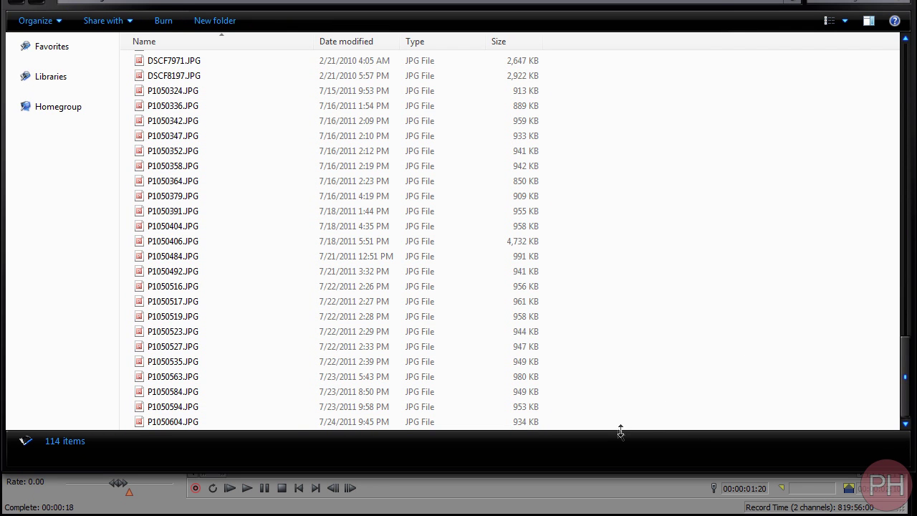
drag(606, 430, 222, 126)
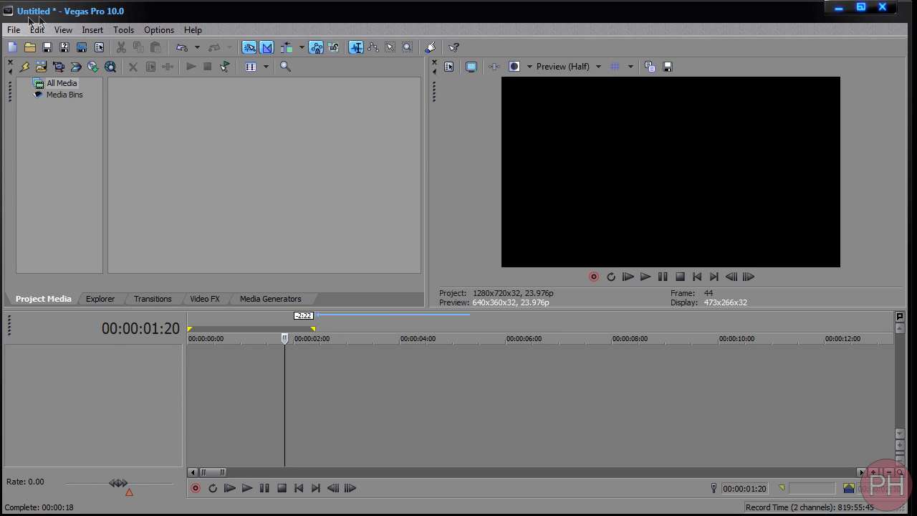
Step: In Preferences > Editing, set New still image length to 0.050 seconds, one frame
click(123, 29)
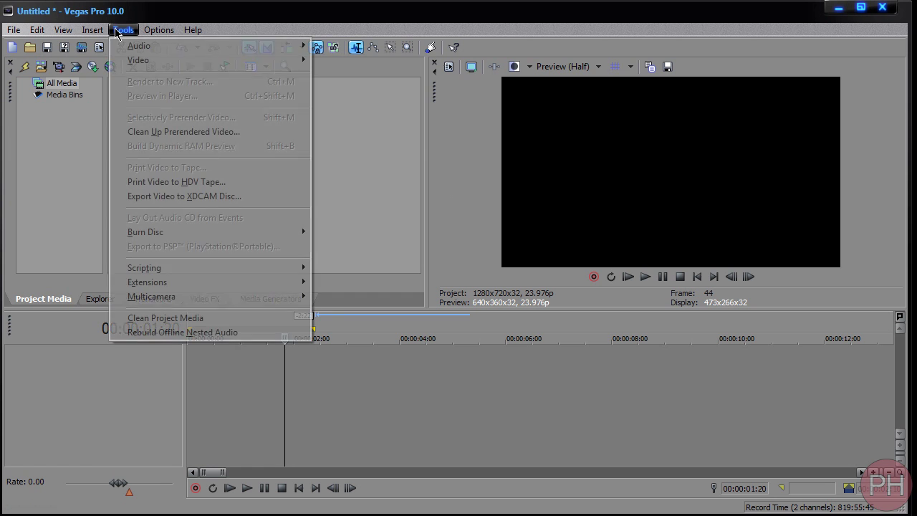
mouse_move(149, 29)
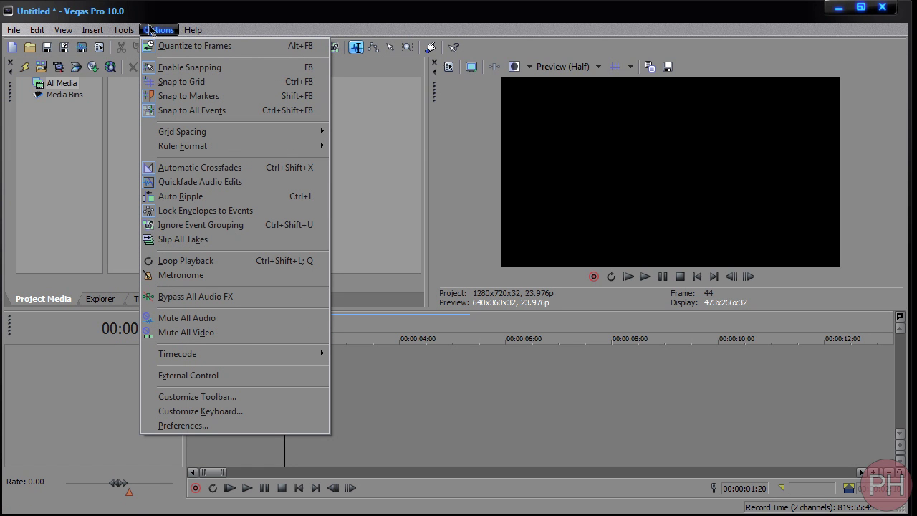
click(219, 427)
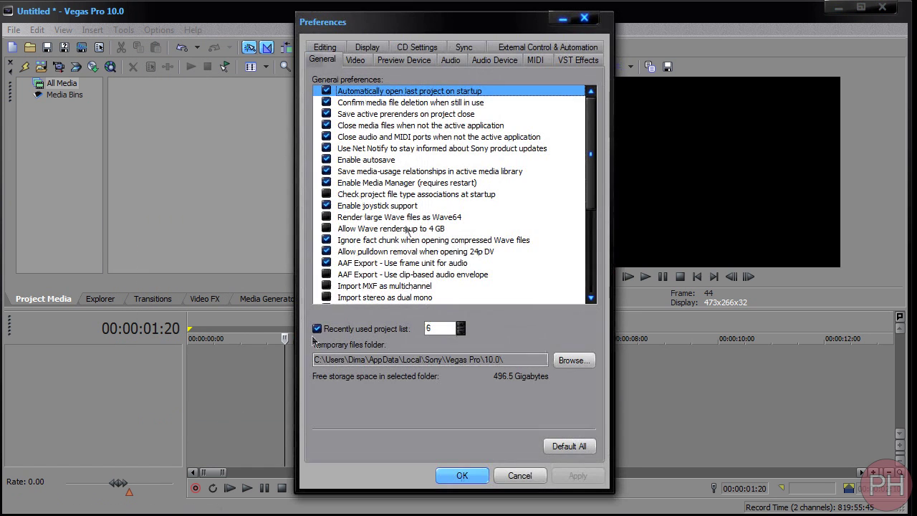
click(326, 48)
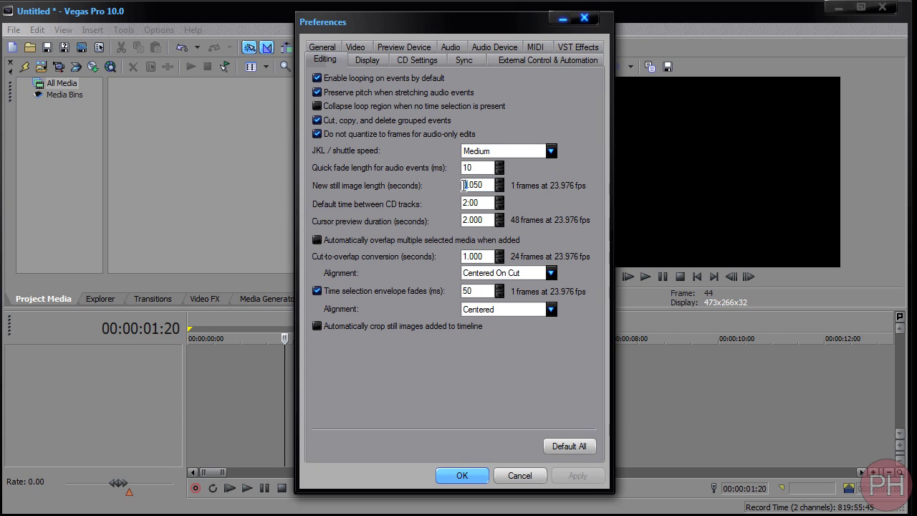
text(5)
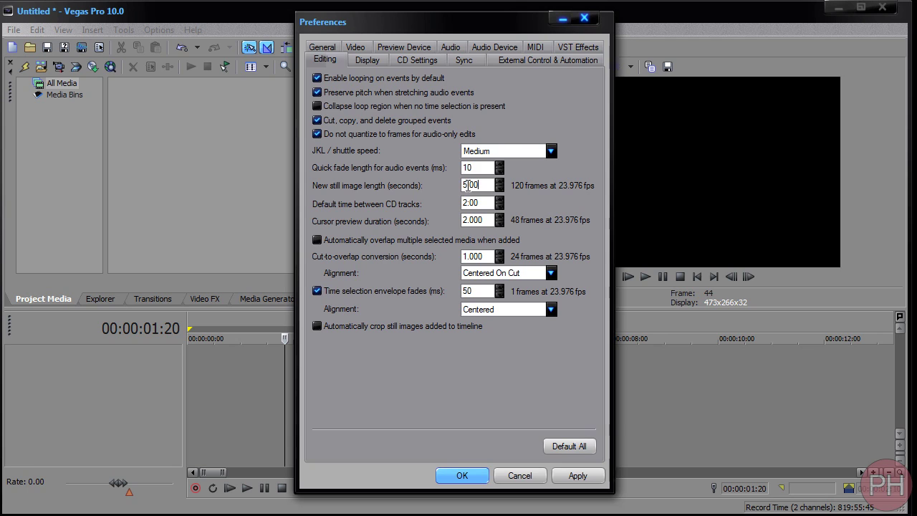
text(0)
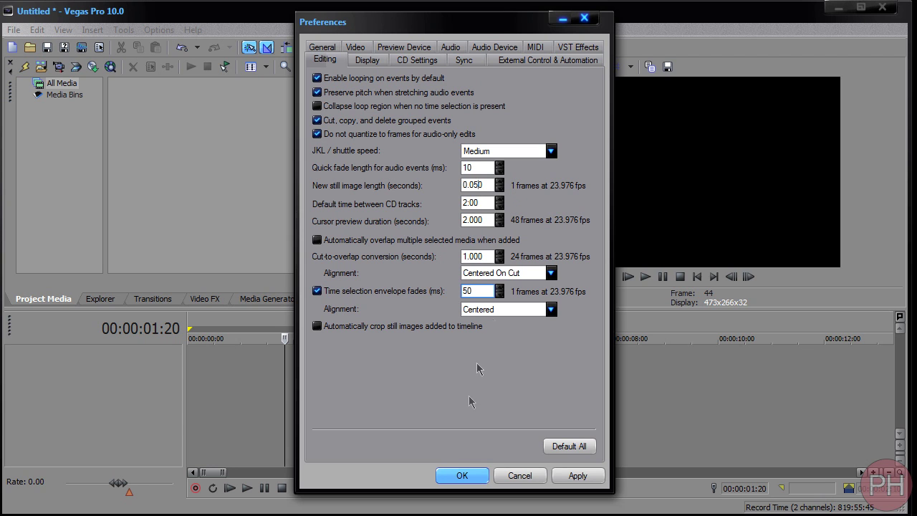
click(467, 475)
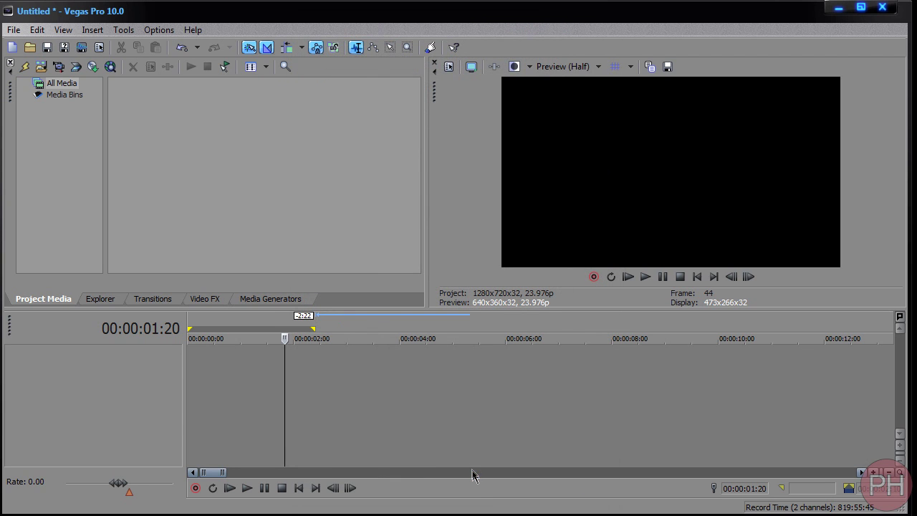
scroll(359, 426, down, 5)
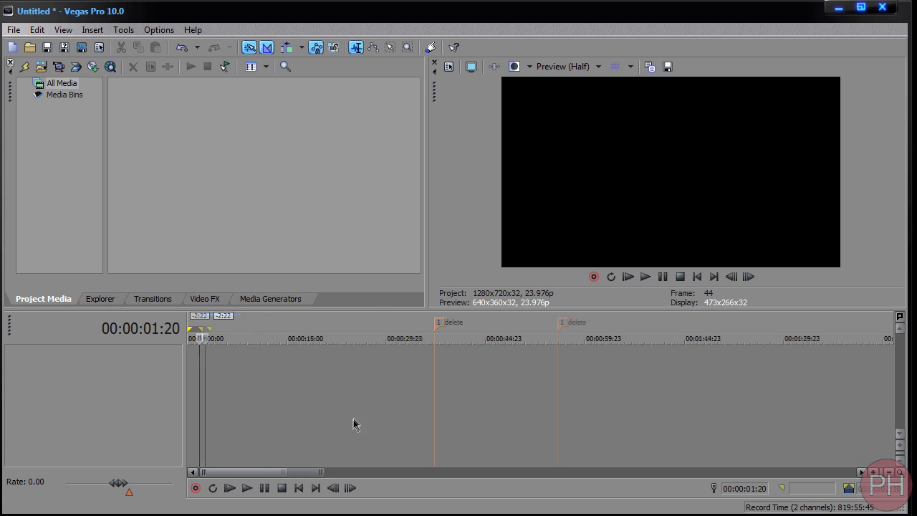
scroll(297, 416, up, 2)
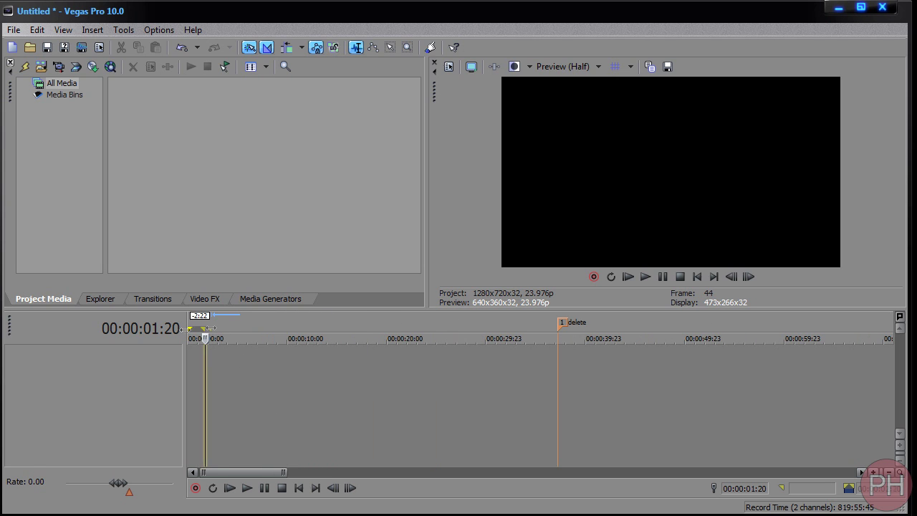
scroll(199, 344, up, 2)
scroll(199, 344, up, 4)
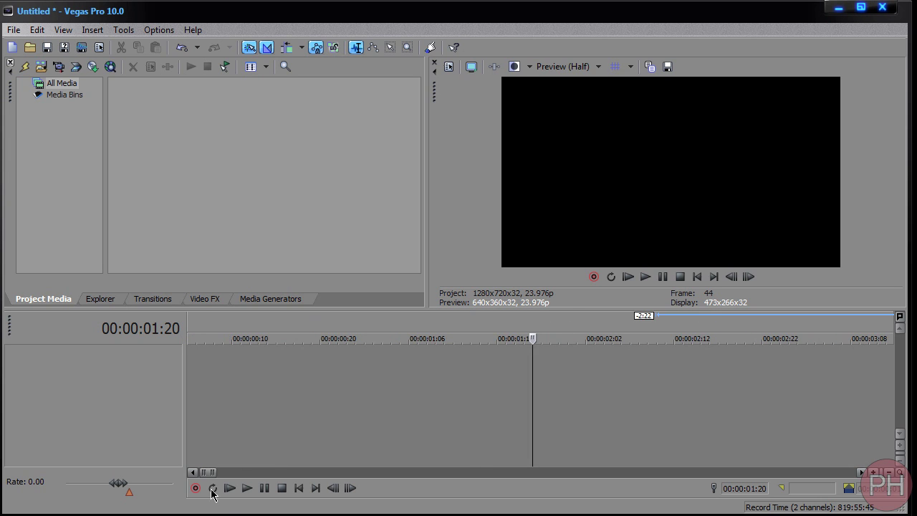
drag(206, 476, 194, 474)
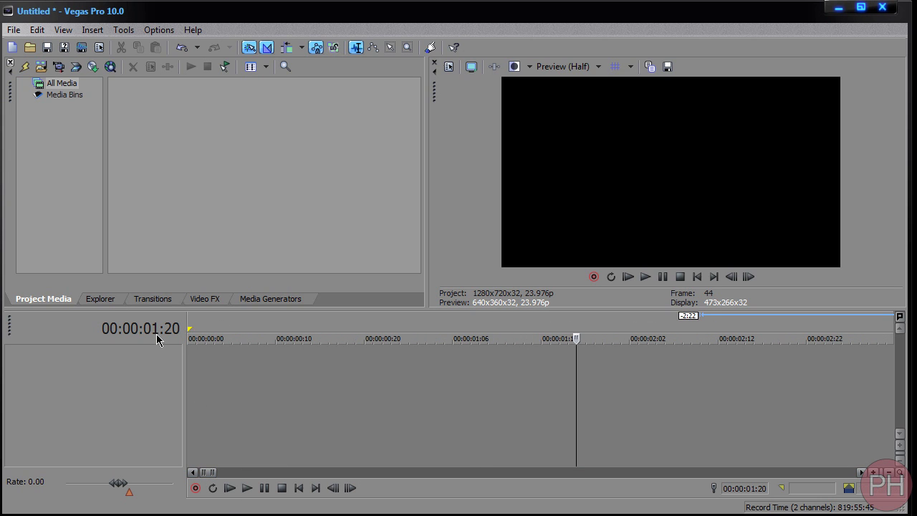
scroll(251, 335, down, 3)
Step: Open Import Media with the file type set to Image Sequence
click(13, 29)
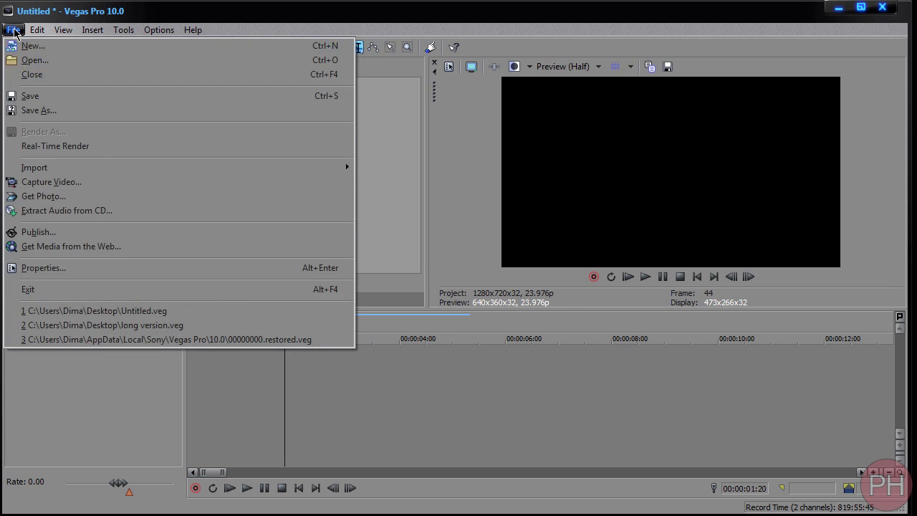
mouse_move(143, 168)
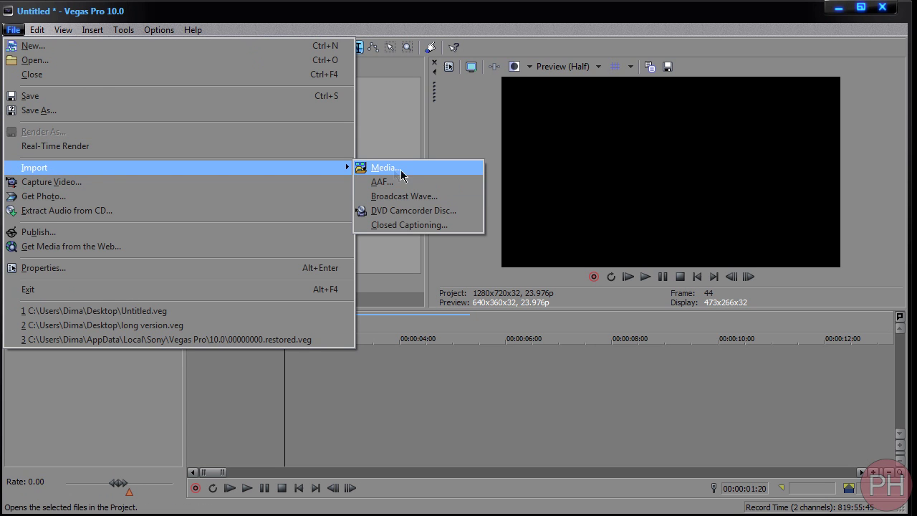
click(402, 169)
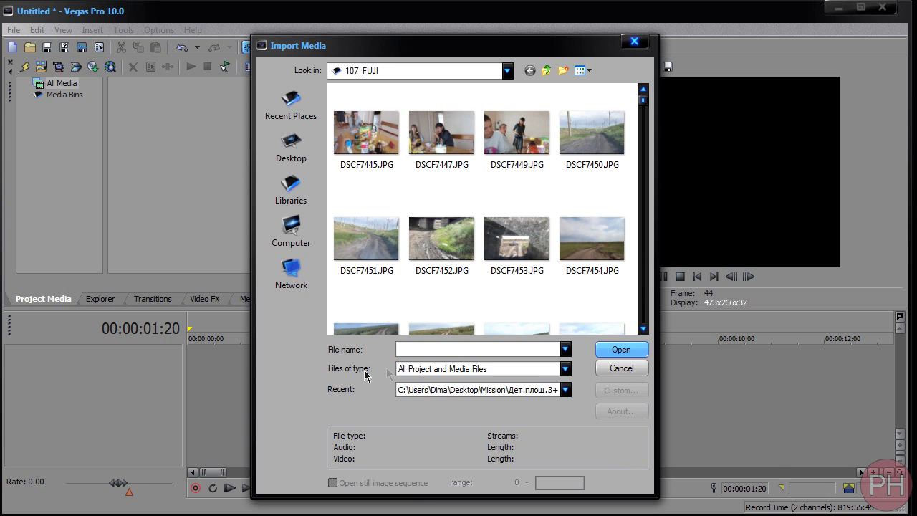
click(416, 368)
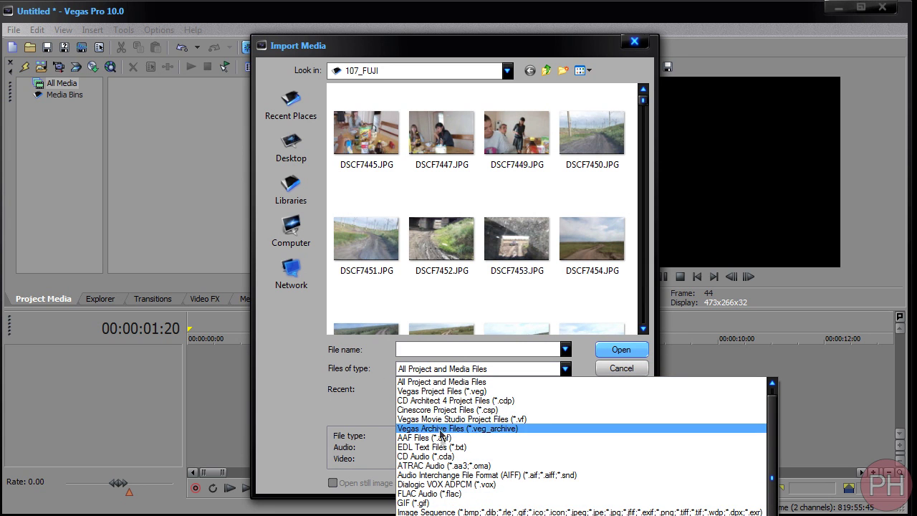
click(454, 513)
Step: Import every JPG photo from the IMages folder on the Desktop
click(291, 147)
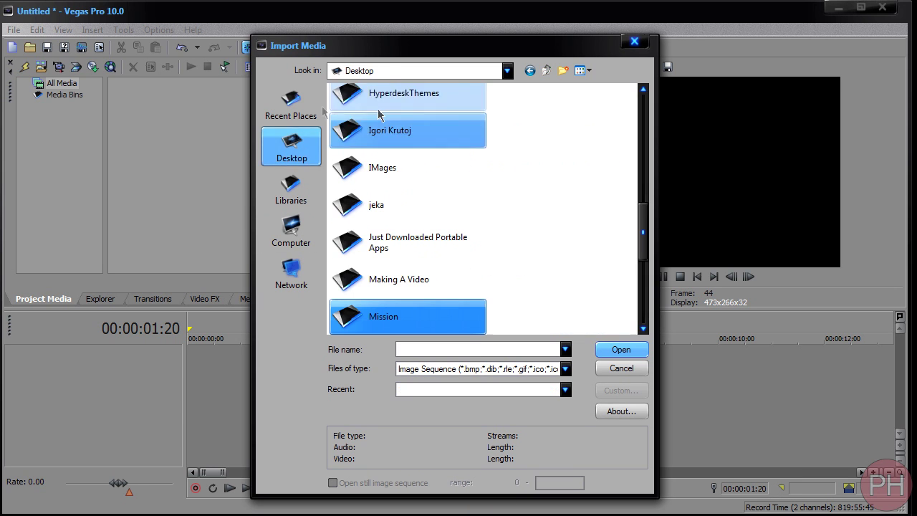
drag(642, 224, 643, 287)
scroll(502, 215, up, 10)
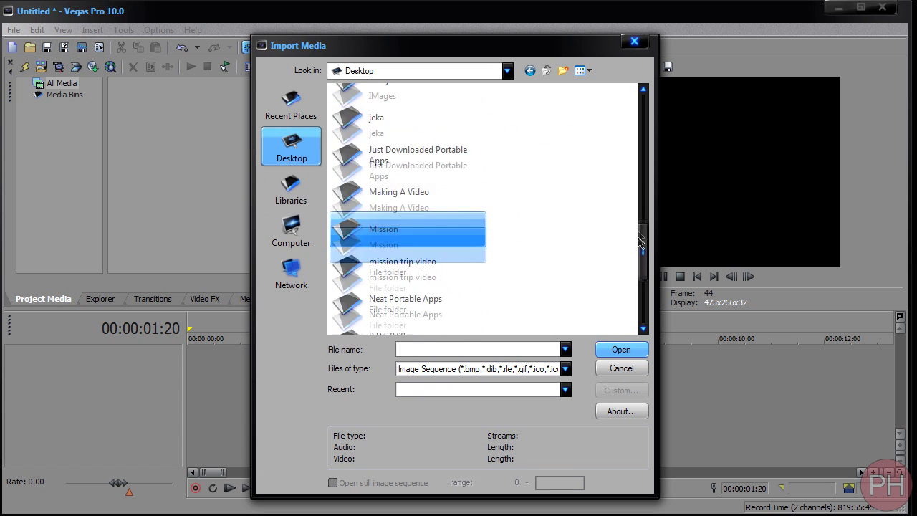
double_click(503, 215)
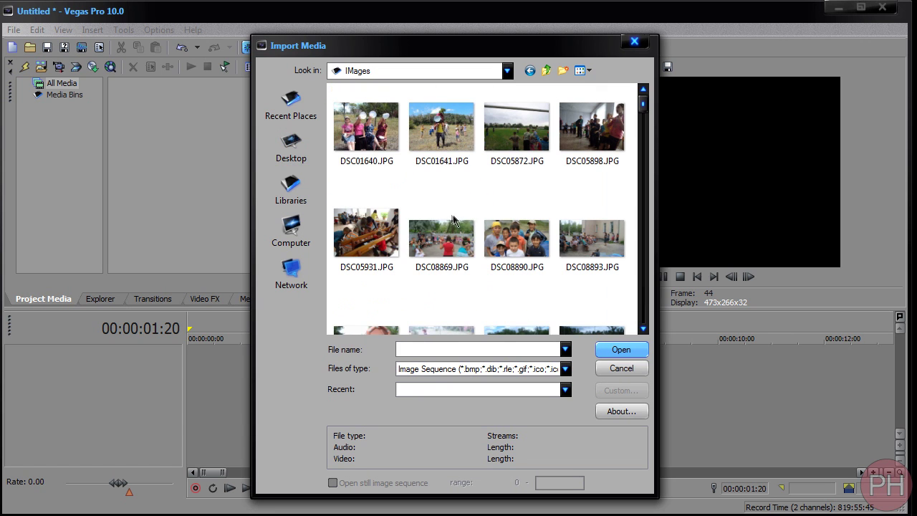
click(412, 147)
key(ctrl+a)
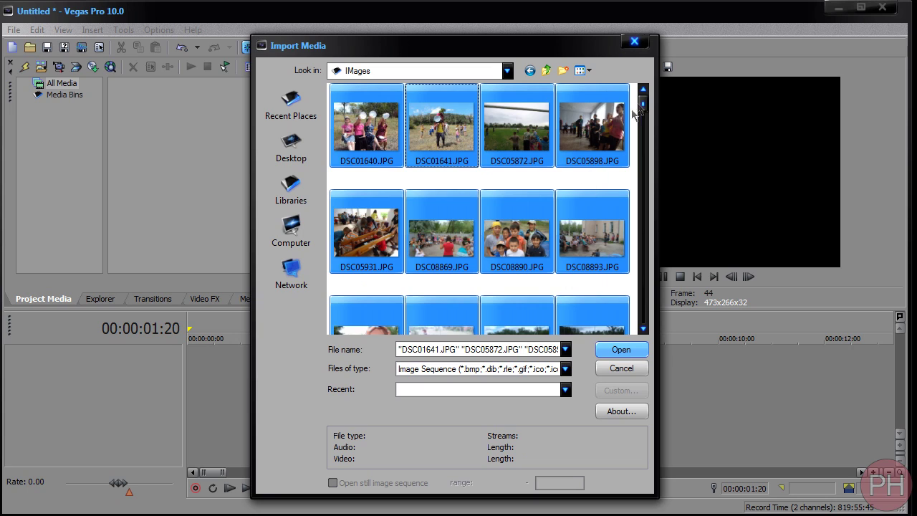
drag(642, 106, 646, 326)
click(620, 350)
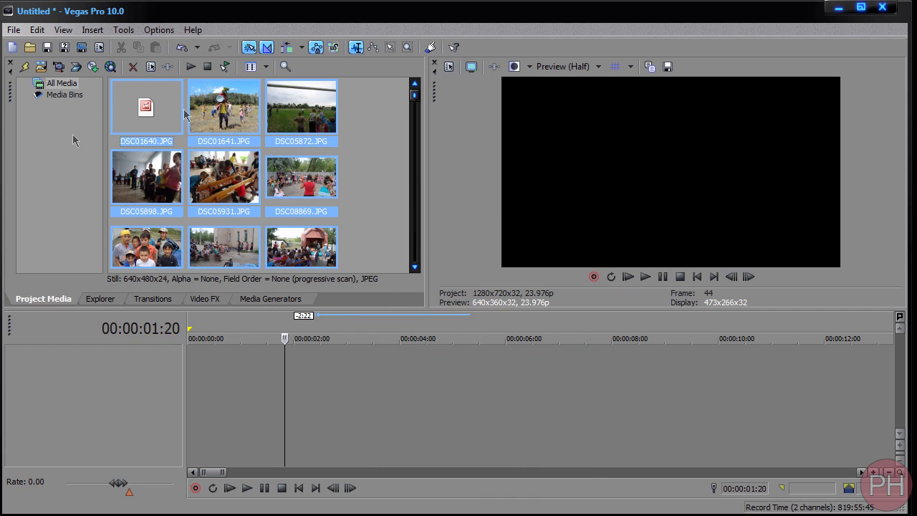
Step: Drop the photos onto a new video track at the timeline start and preview the slideshow
drag(179, 150, 400, 381)
drag(341, 389, 144, 384)
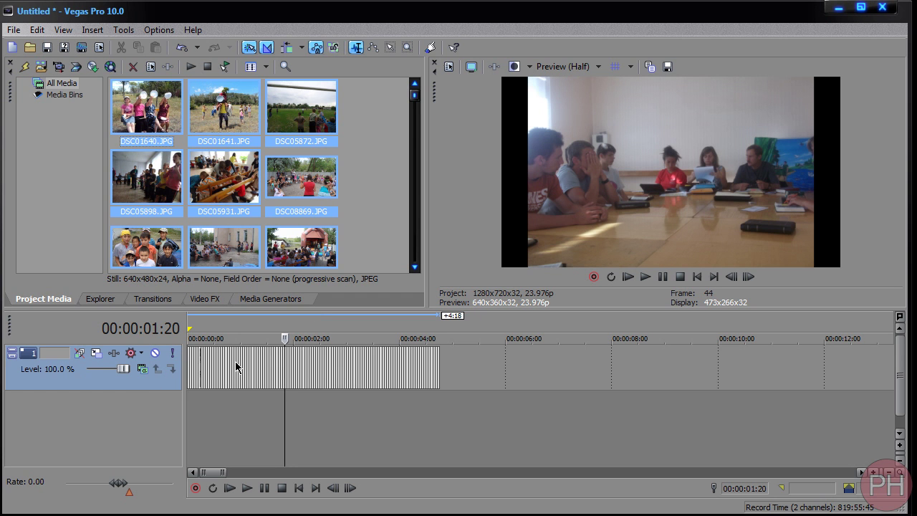
click(236, 367)
scroll(236, 367, up, 3)
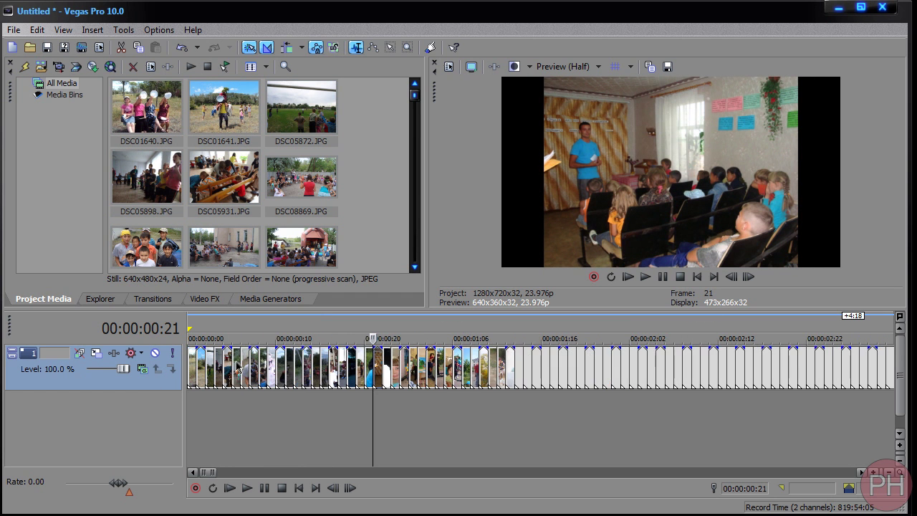
scroll(316, 362, down, 5)
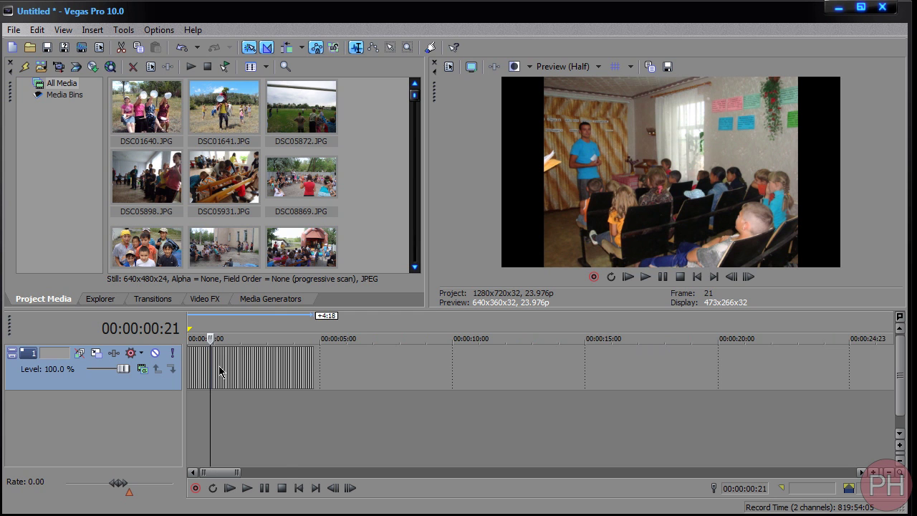
scroll(219, 371, down, 3)
click(229, 488)
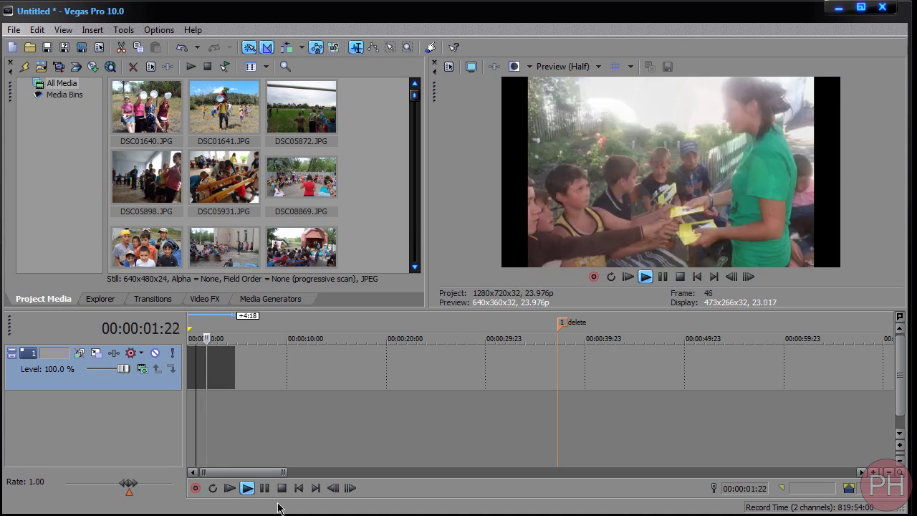
click(264, 488)
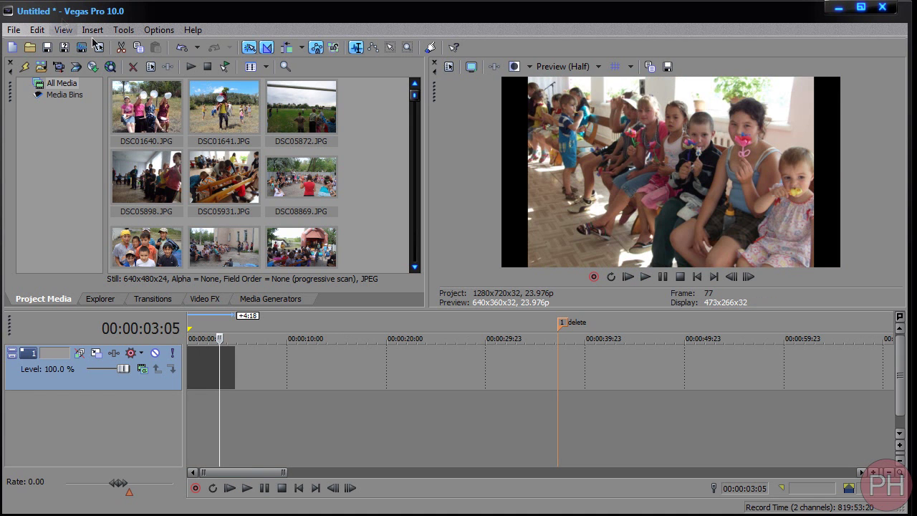
Step: Render the timeline to the Desktop as 'image sequence 2.wmv' using the WMV V11 HD template
click(212, 390)
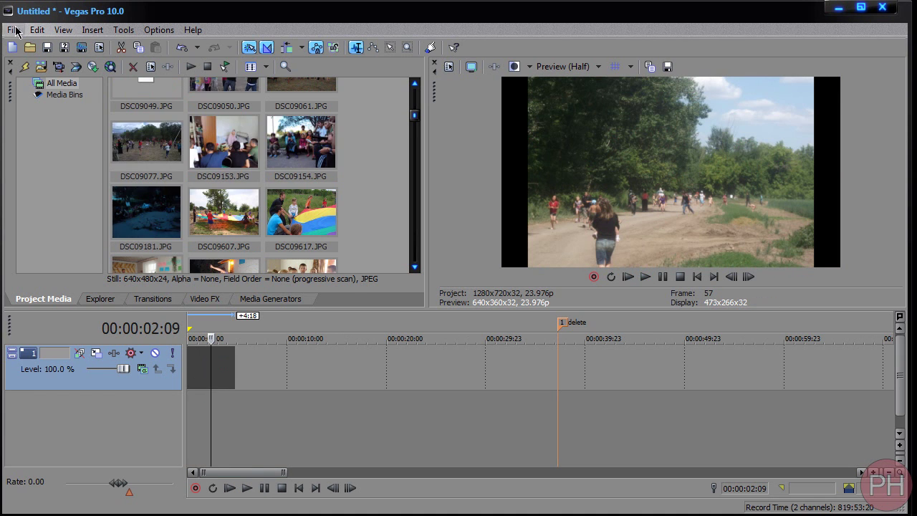
click(15, 30)
click(14, 32)
click(14, 31)
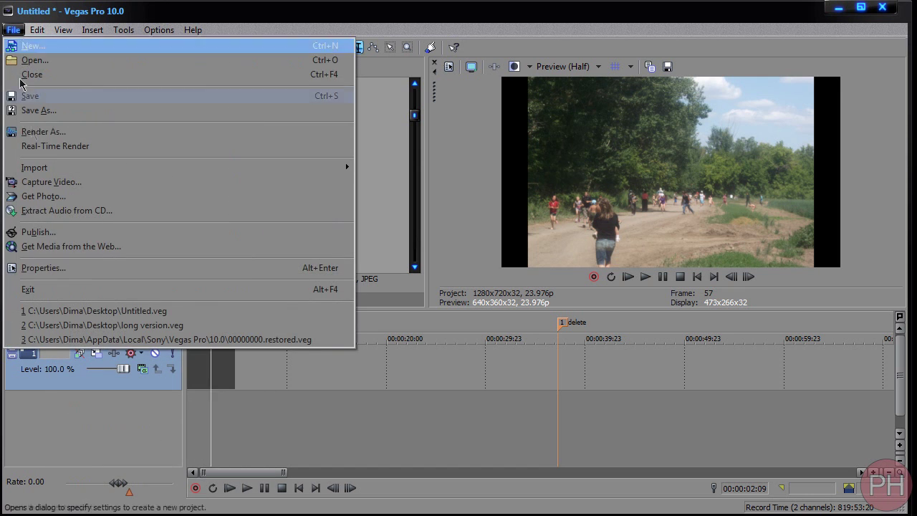
click(40, 132)
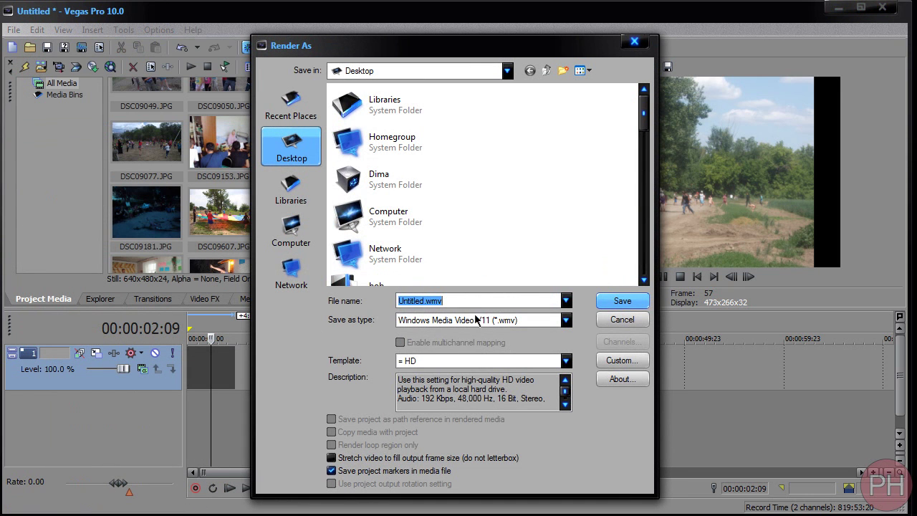
text(imagbe)
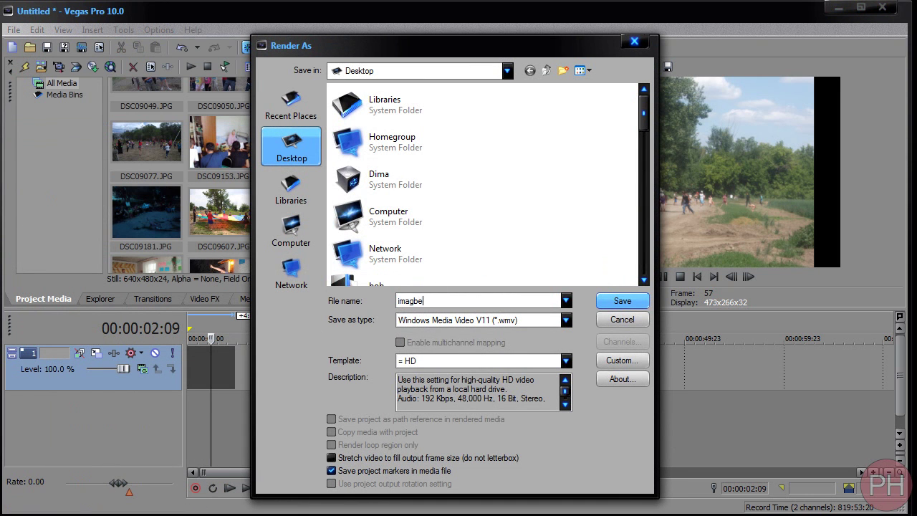
key(BackSpace)
key(BackSpace)
text(e sequ)
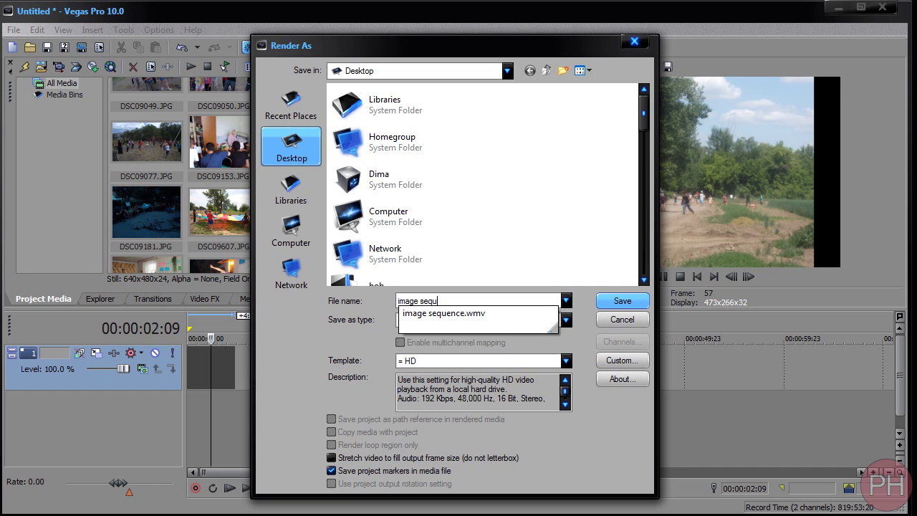
text(emce)
key(BackSpace)
text(nce 2)
key(Return)
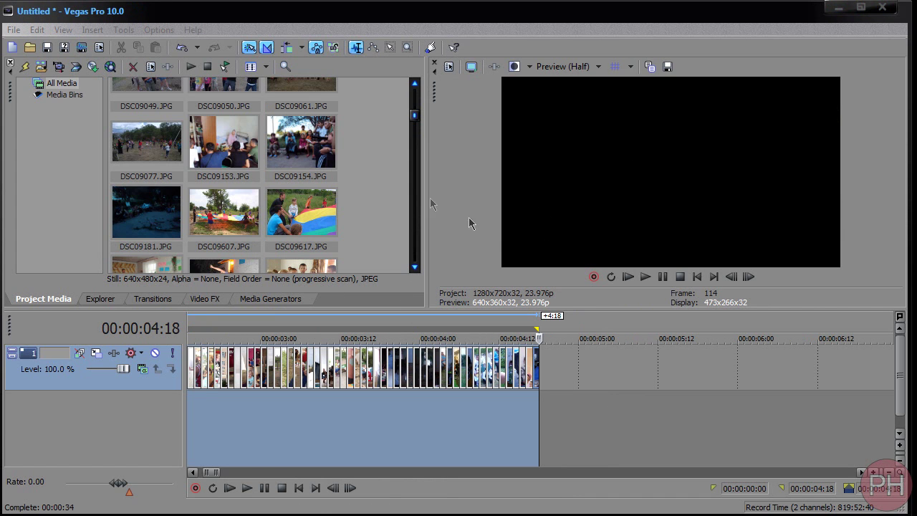
Step: Minimize Vegas and select the rendered image sequence 2.wmv on the desktop
click(836, 7)
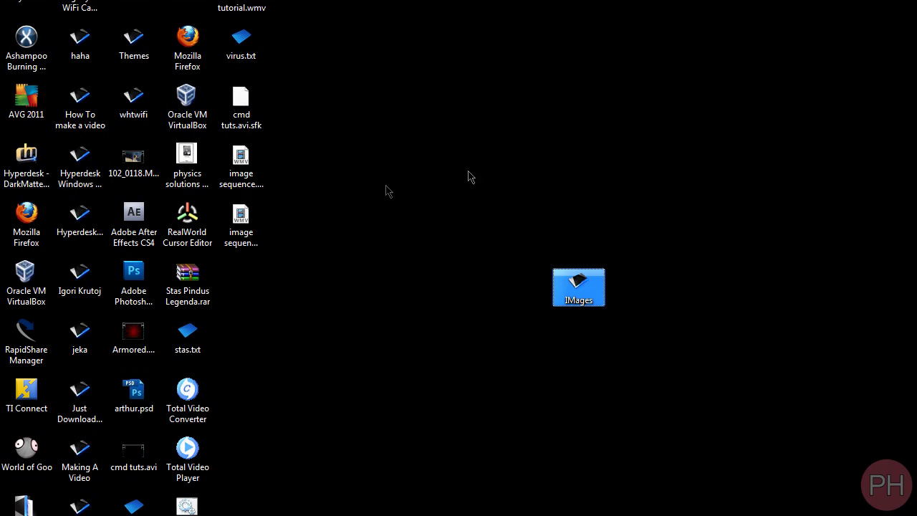
click(247, 226)
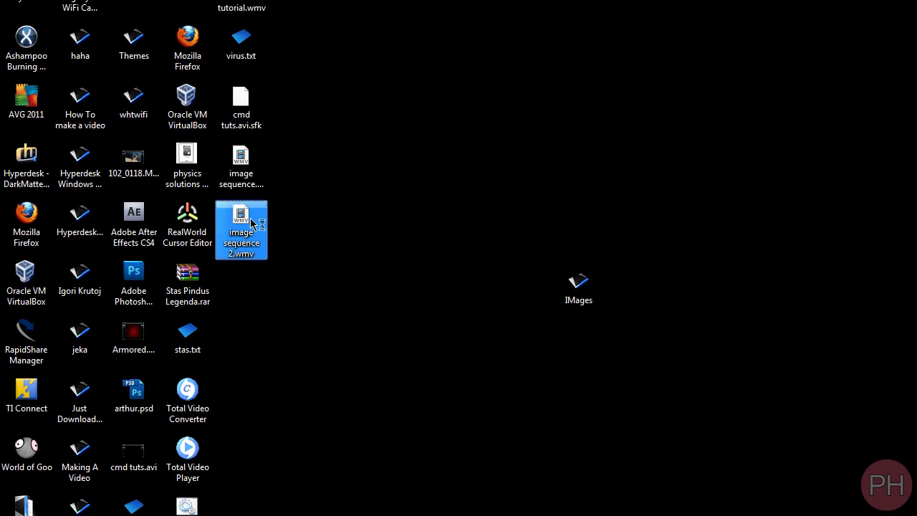